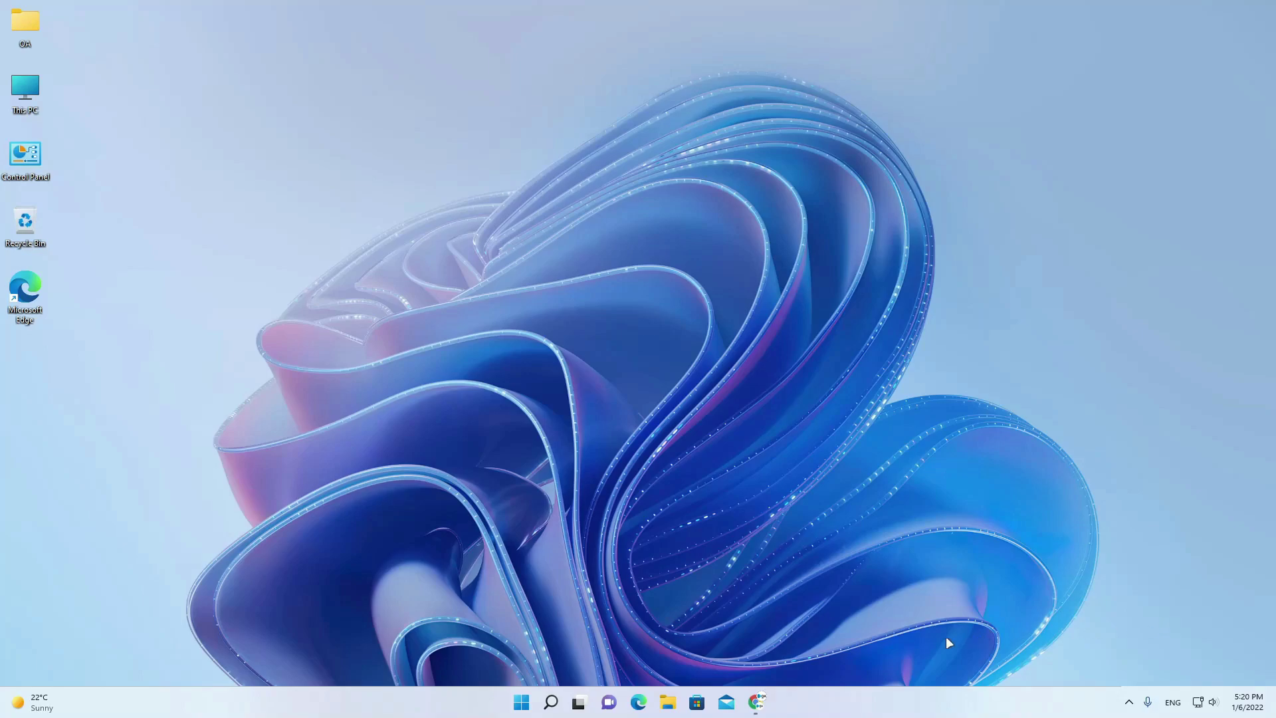
Step: Show the TaskbarXI GitHub repository in Chrome and open its Releases page
left_click(757, 702)
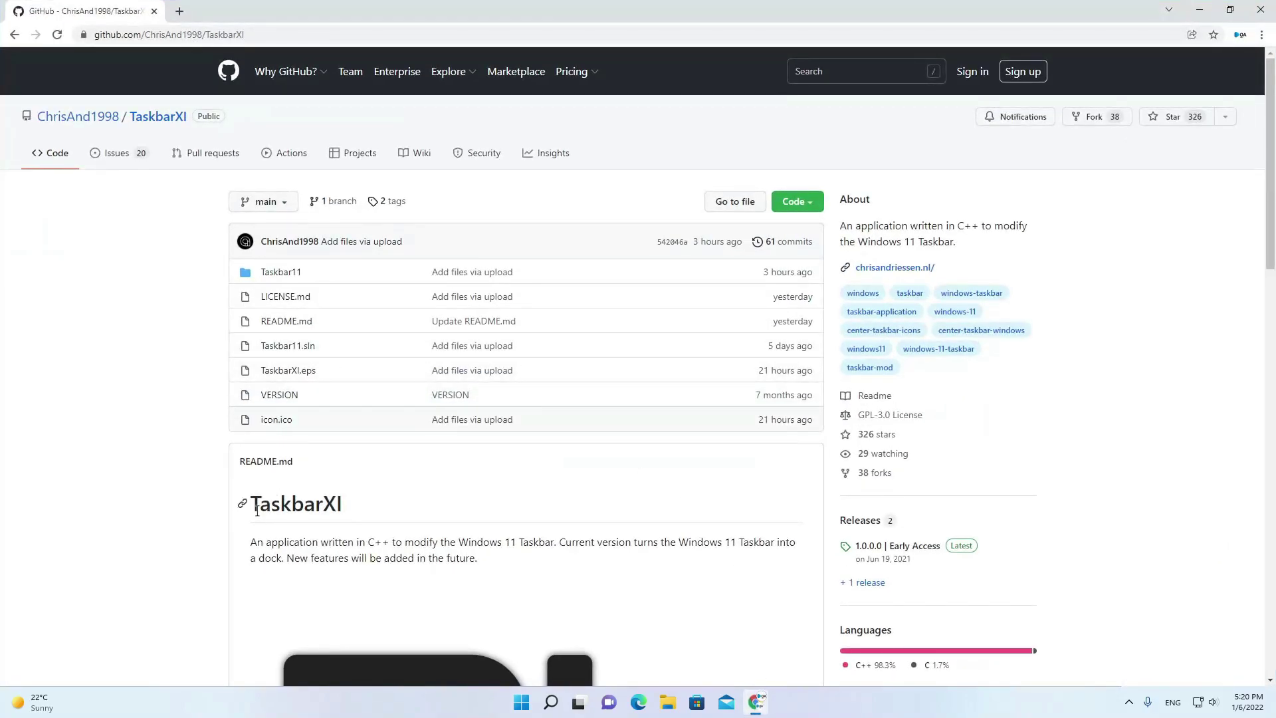
left_click_drag(257, 505, 333, 503)
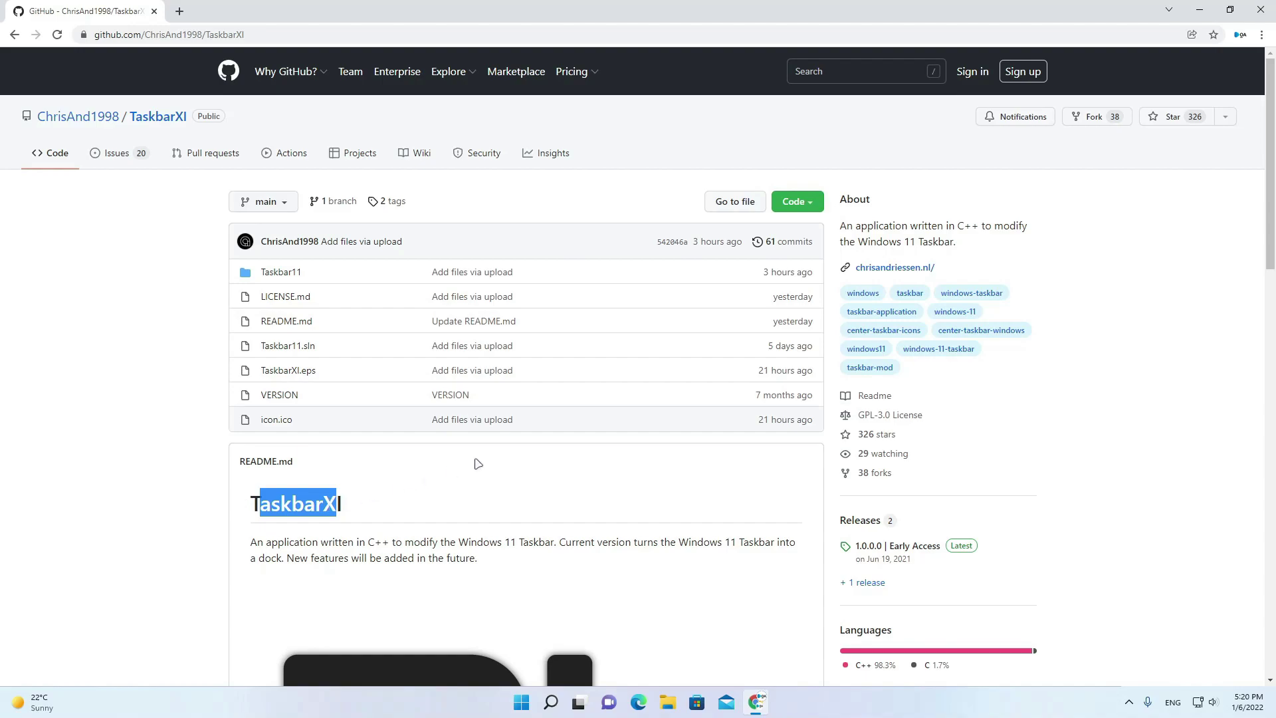
scroll(1128, 264, "down", 3)
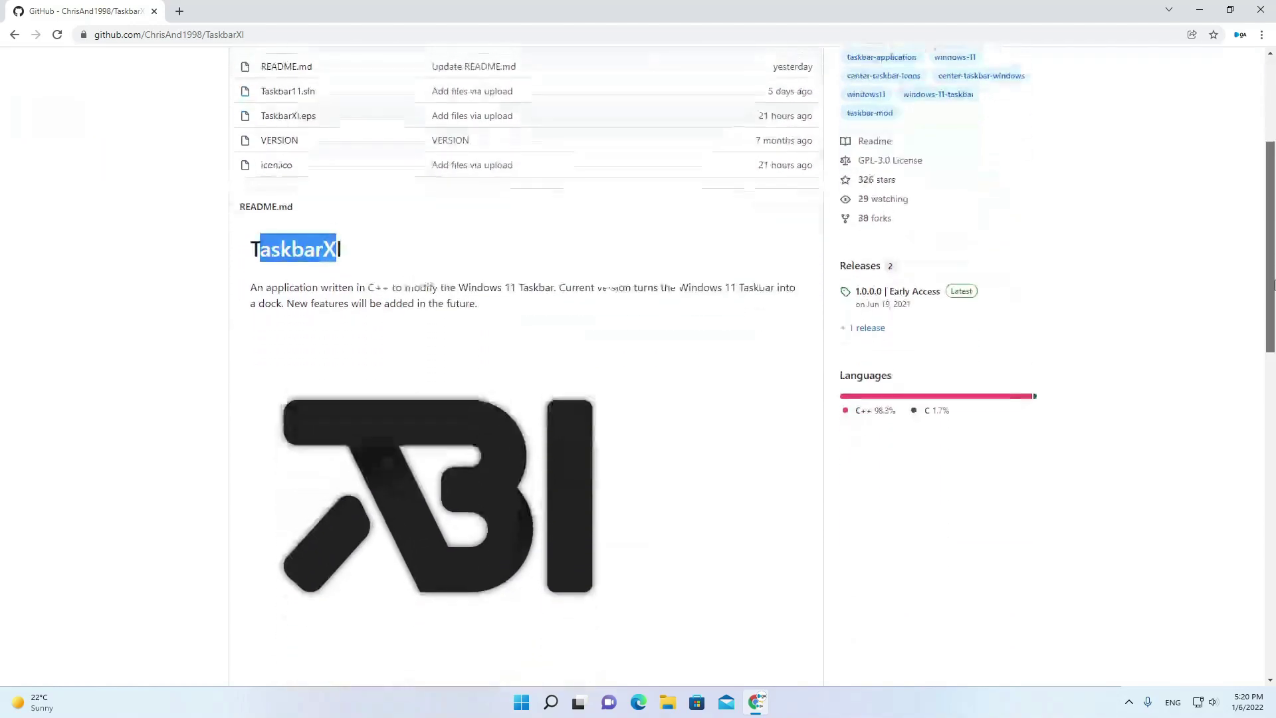
left_click(866, 264)
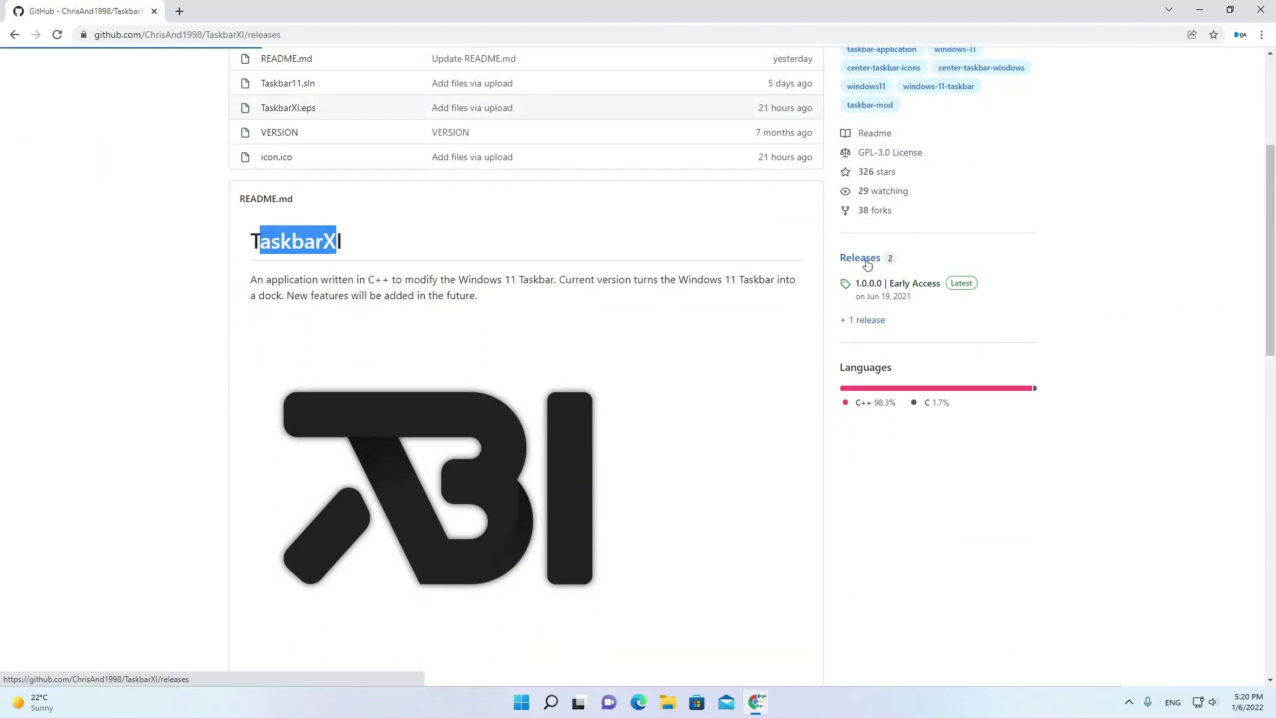
scroll(866, 266, "down", 3)
left_click_drag(1274, 267, 1259, 453)
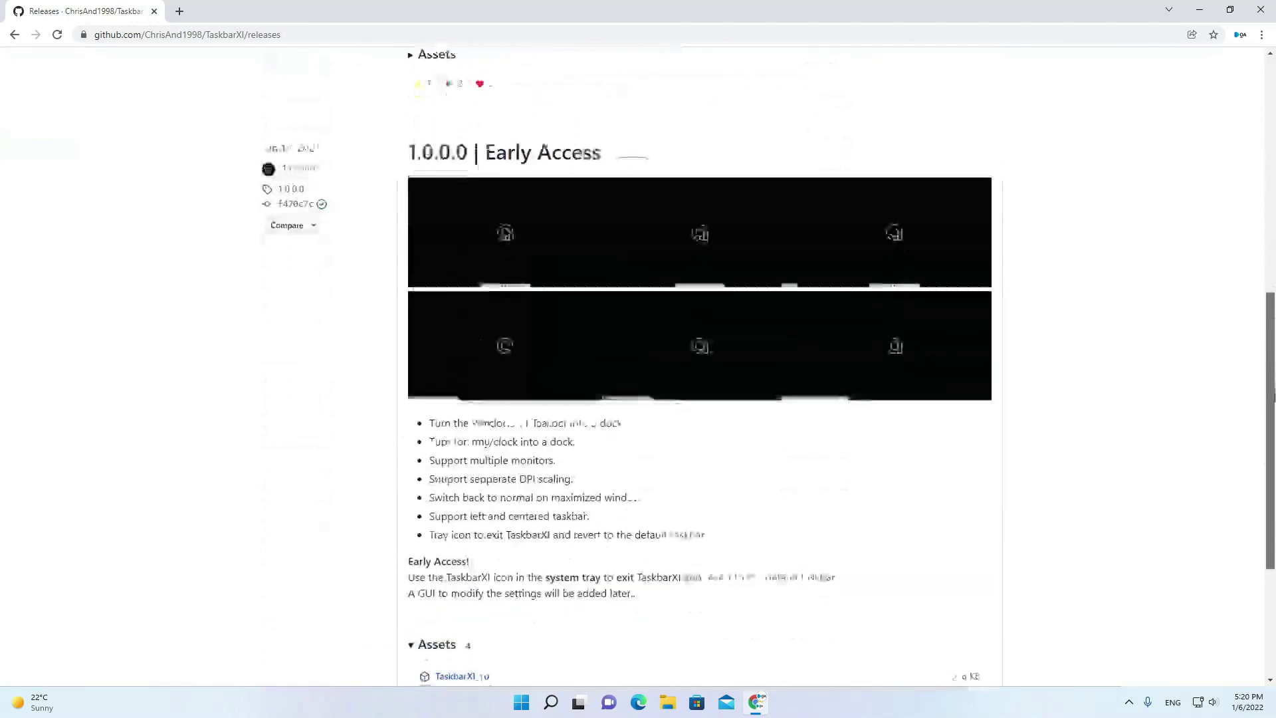
Step: Download TaskbarXI.exe from the release assets, keep the flagged file, and minimize Chrome
left_click(448, 531)
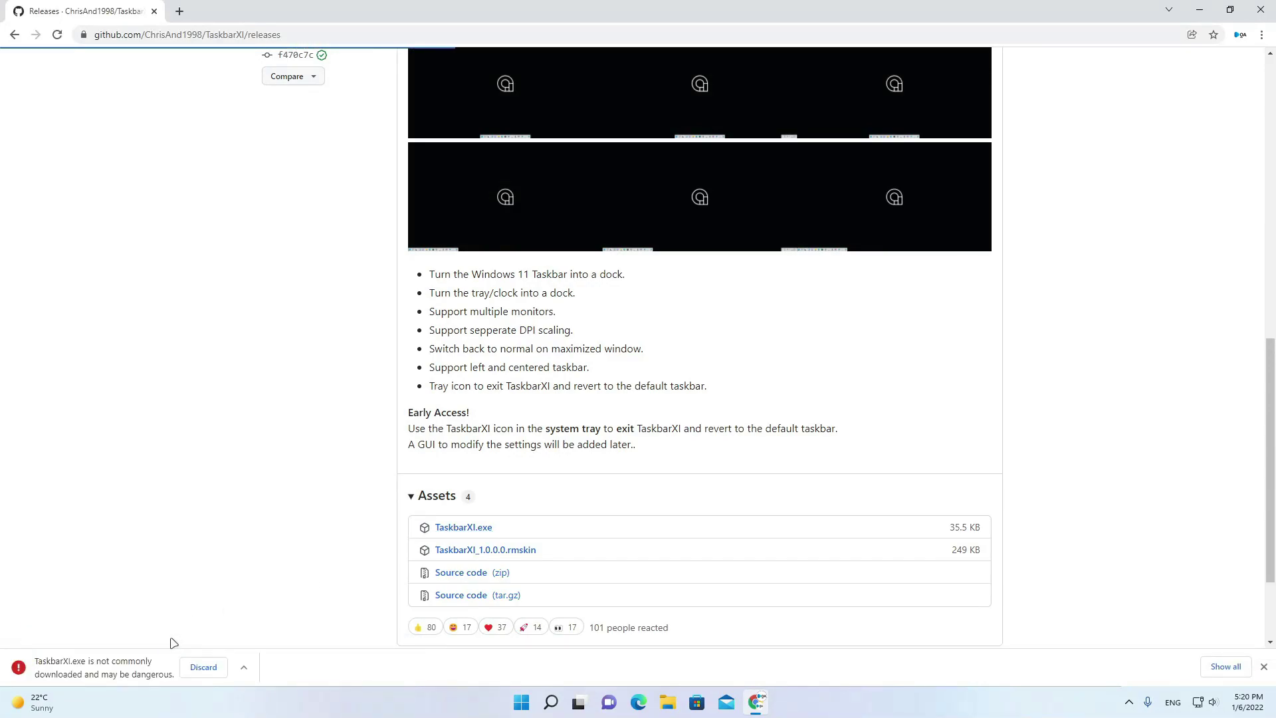
left_click(248, 667)
left_click(257, 620)
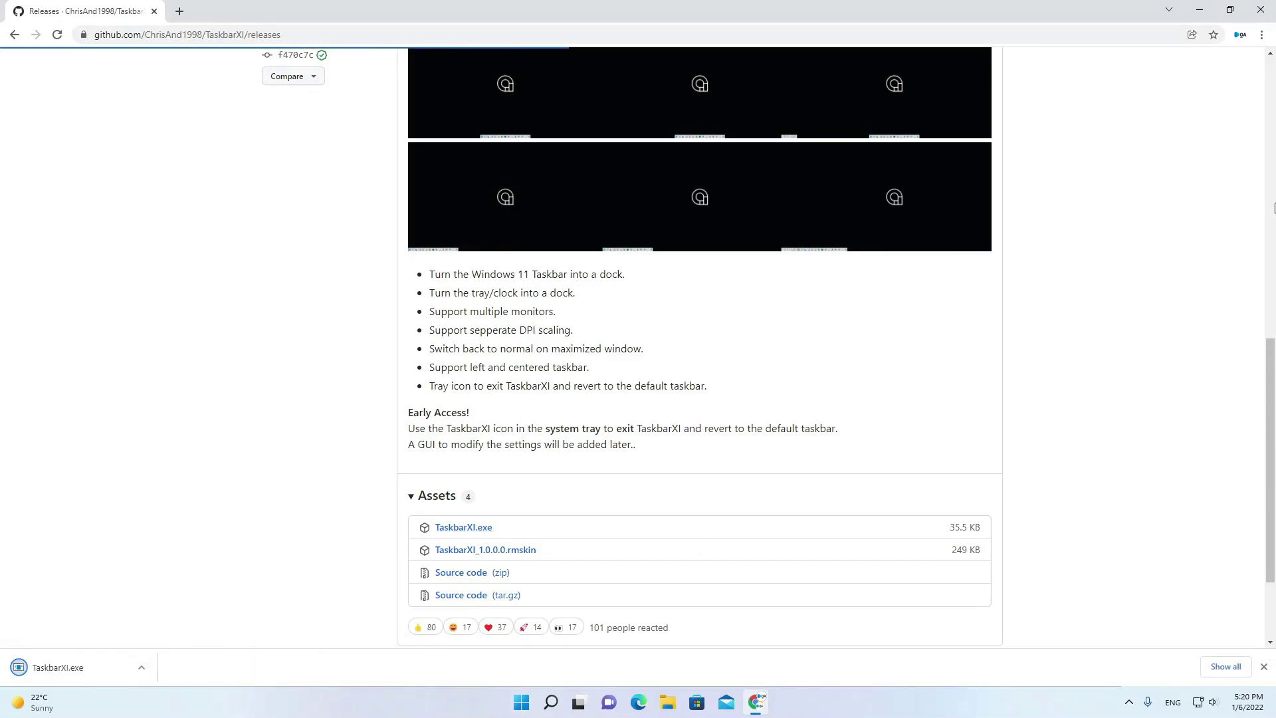
left_click(1199, 10)
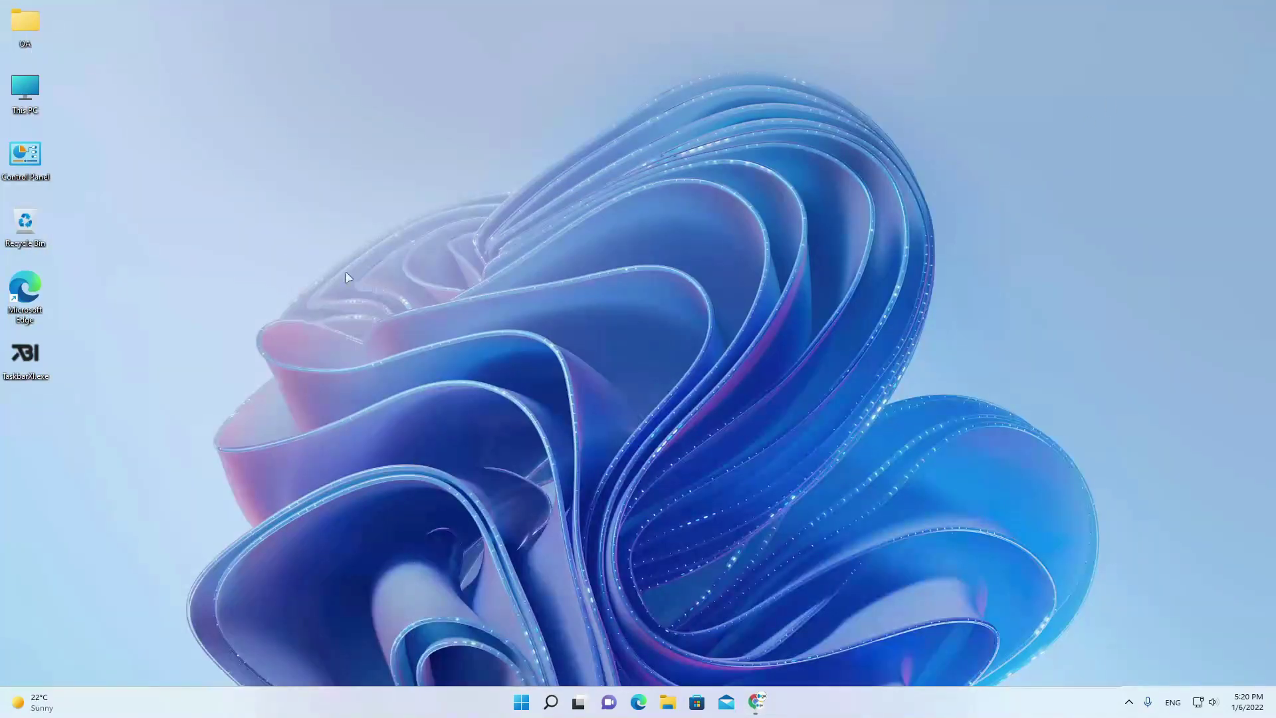
Step: Launch TaskbarXI.exe from the desktop via SmartScreen's More info and Run anyway
double_click(27, 366)
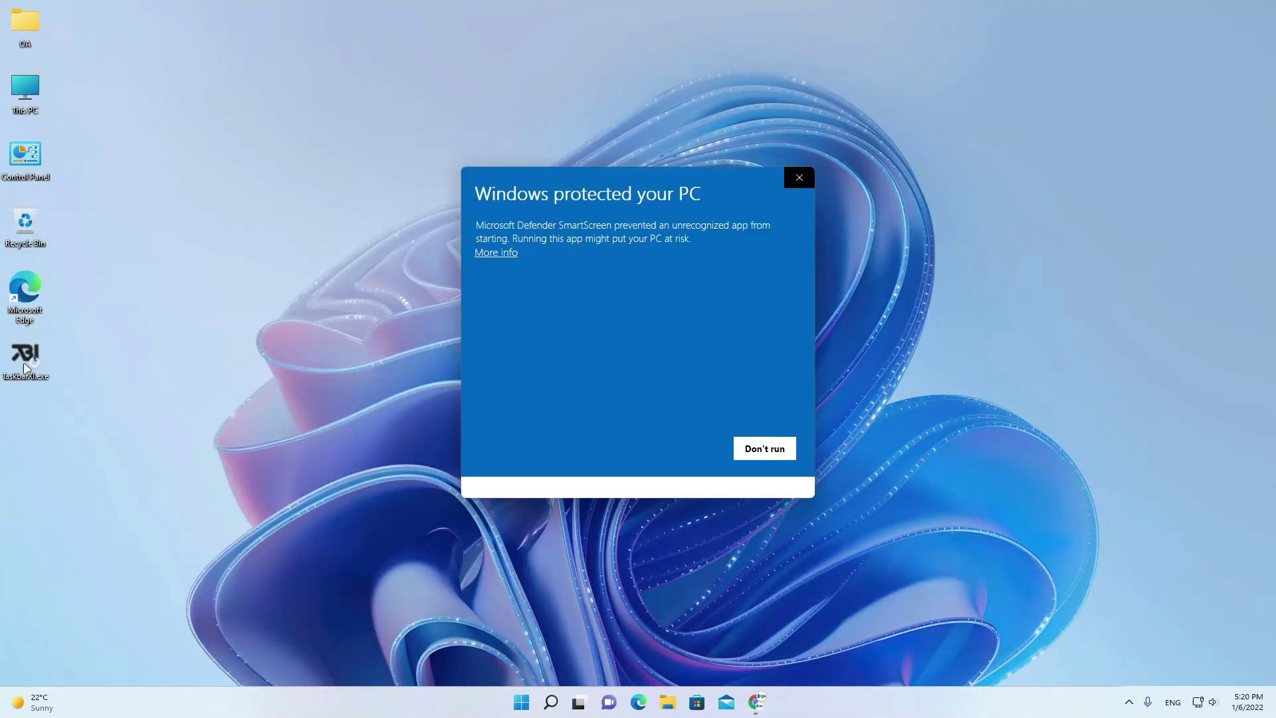
left_click(496, 254)
left_click(684, 469)
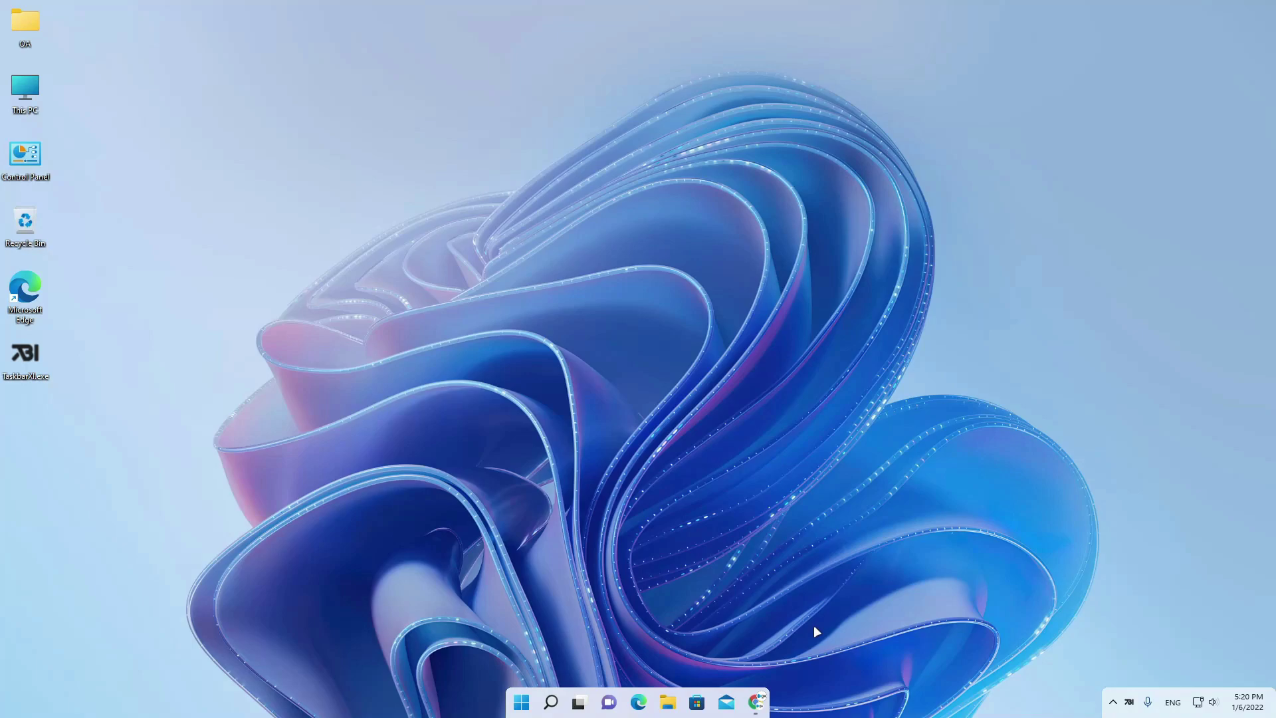
Step: Restore Chrome on the TaskbarXI releases page from the taskbar dock
left_click(760, 702)
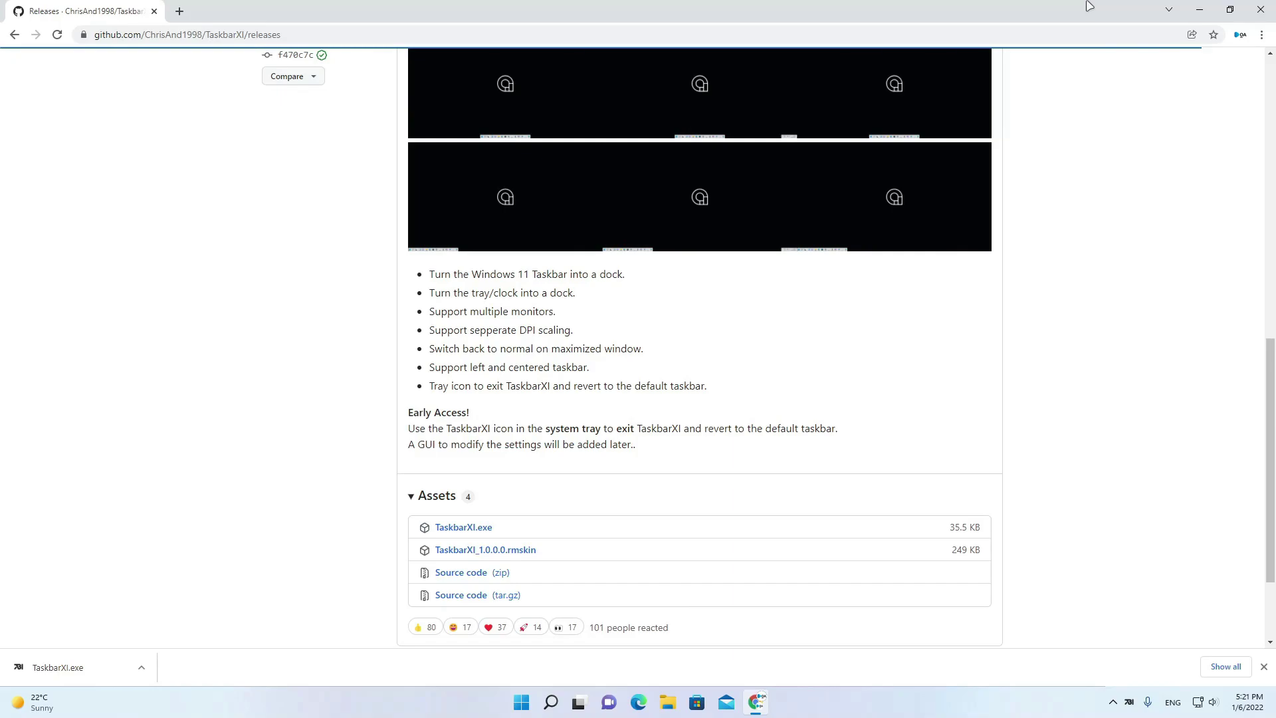
Step: Minimize Chrome to show the desktop with the floating dock taskbar
left_click(1202, 9)
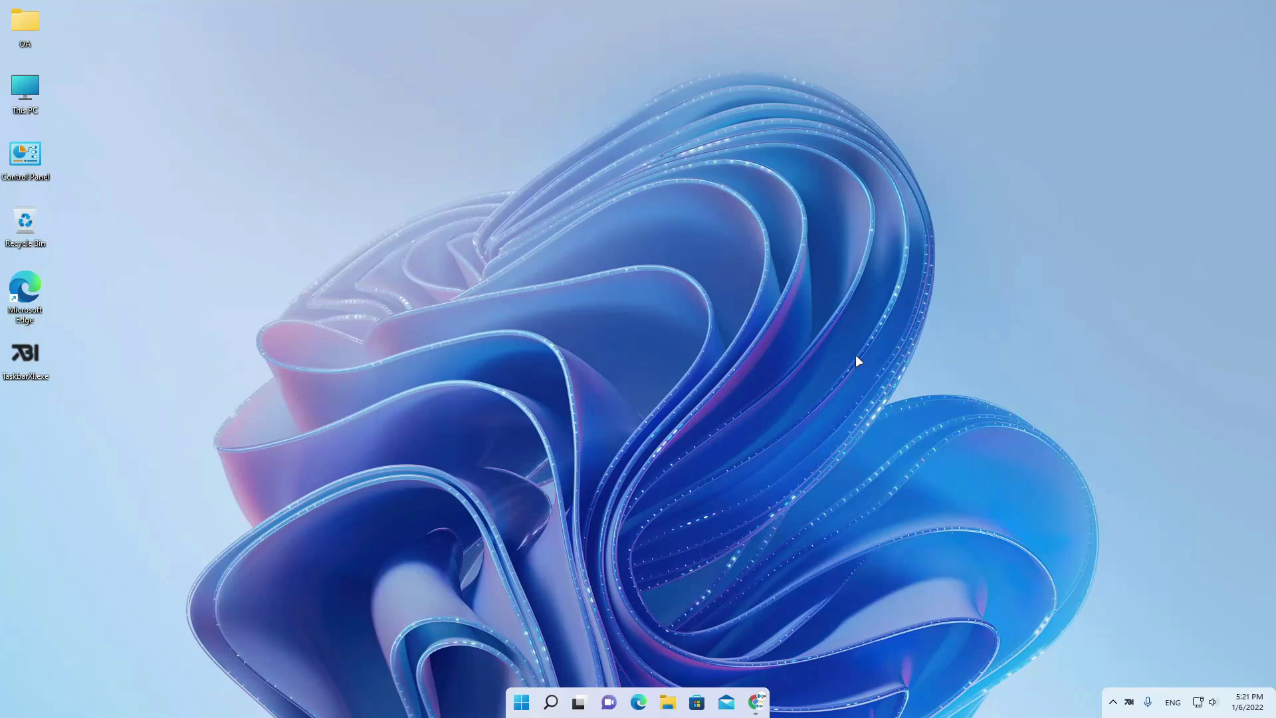